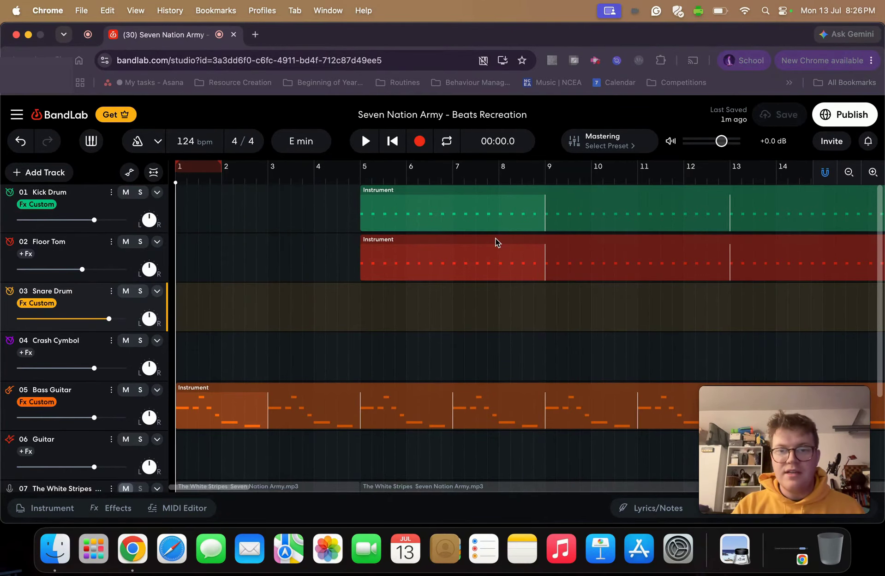
# Step: Loop the Crash Cymbol region out to bar 33 and pull its end back to bar 27
pyautogui.hscroll(5, 496, 240)
pyautogui.hscroll(5, 495, 240)
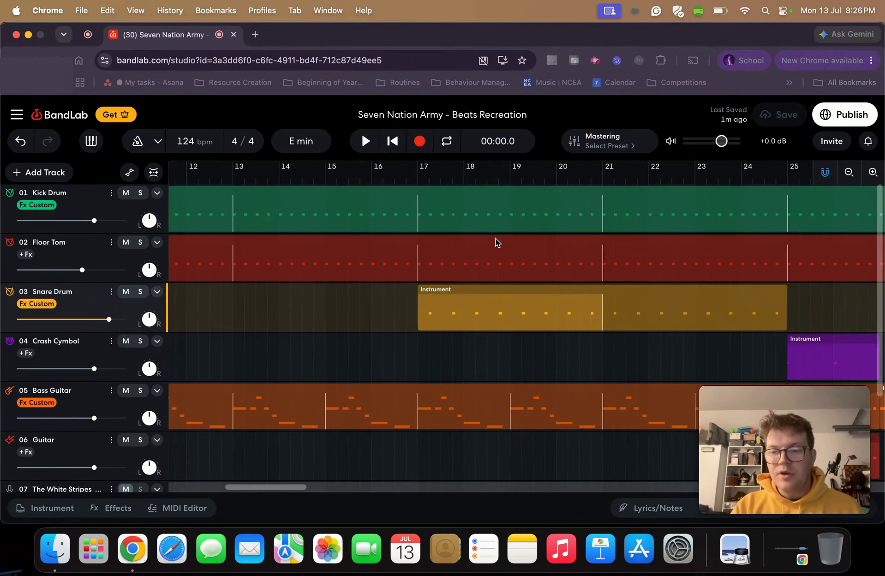
pyautogui.hscroll(-12, 495, 240)
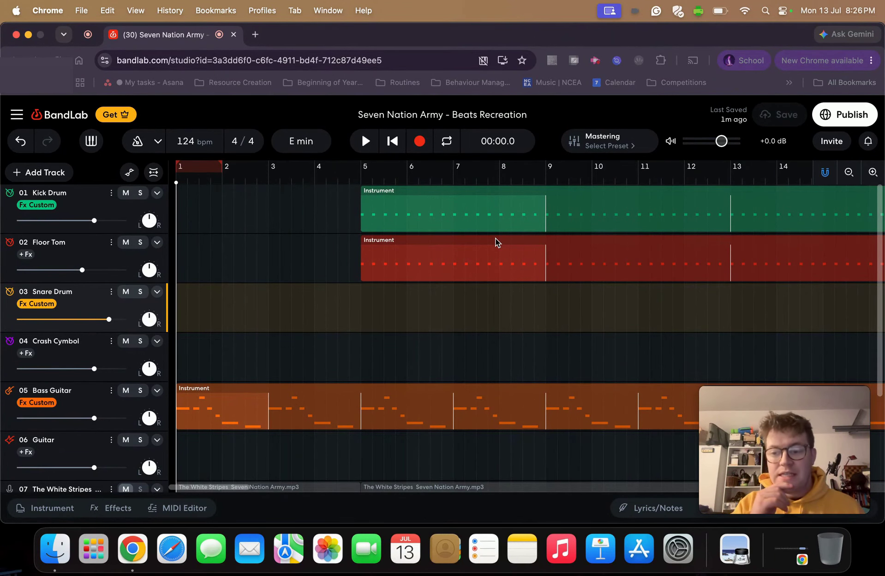
pyautogui.hscroll(14, 495, 240)
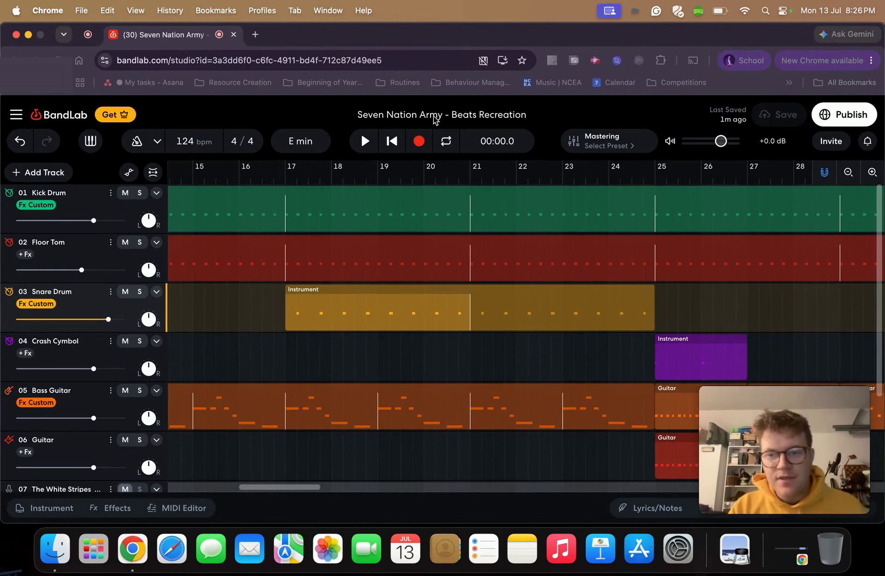
pyautogui.hscroll(7, 585, 287)
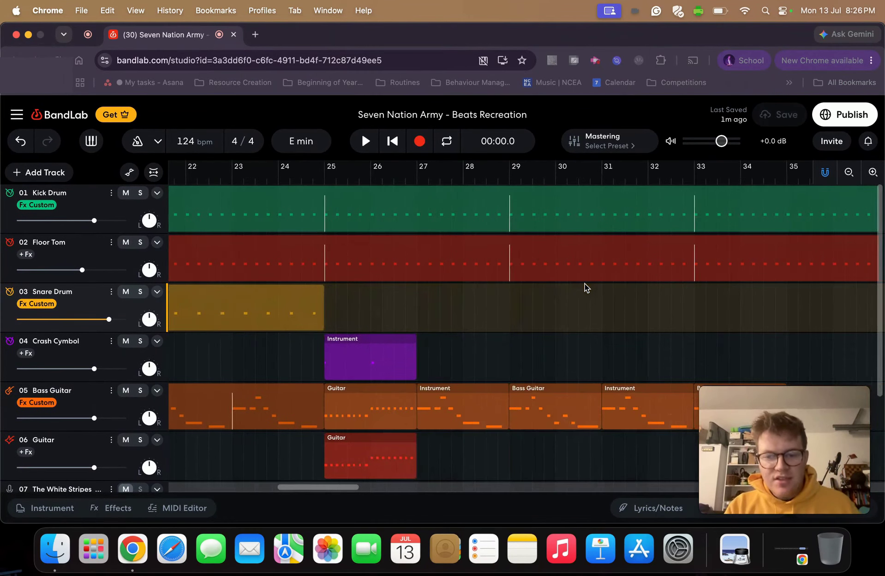
pyautogui.click(388, 344)
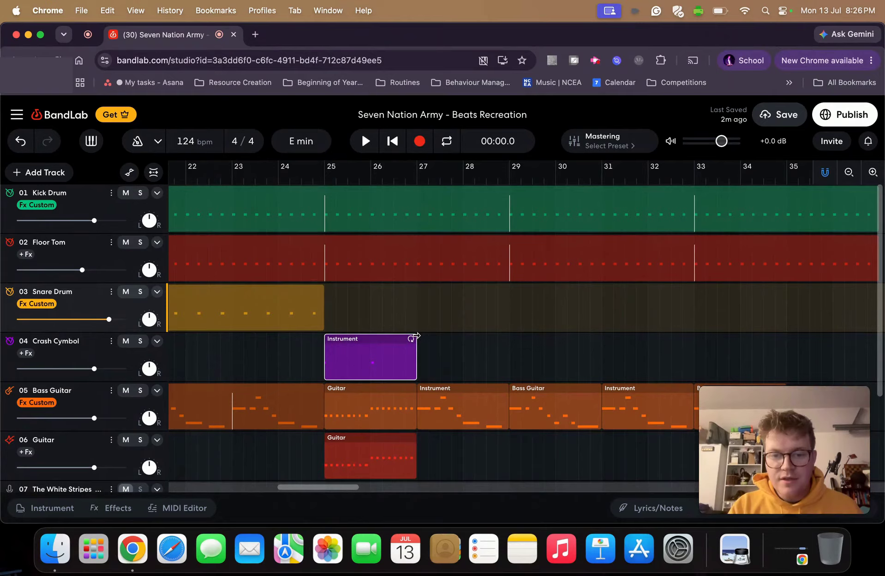
pyautogui.moveTo(417, 336); pyautogui.dragTo(697, 349)
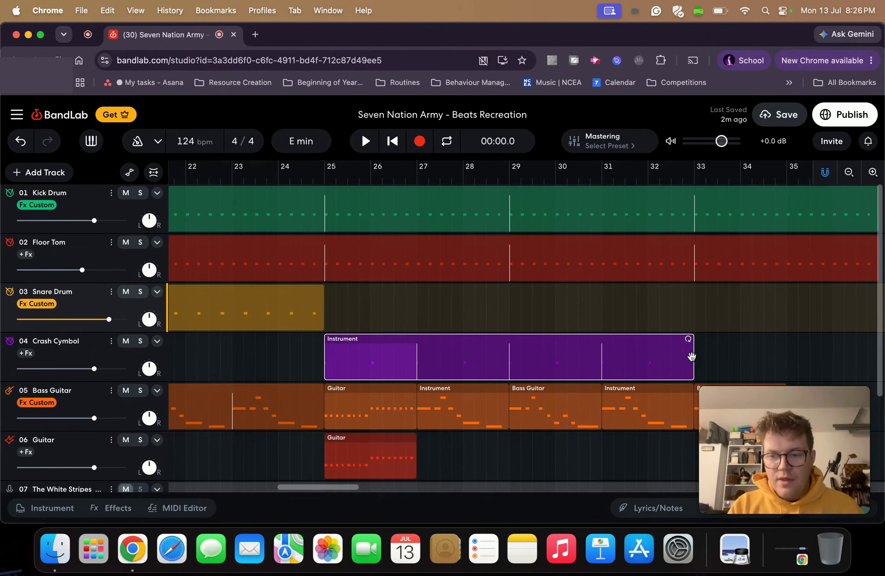
pyautogui.moveTo(689, 339); pyautogui.dragTo(415, 340)
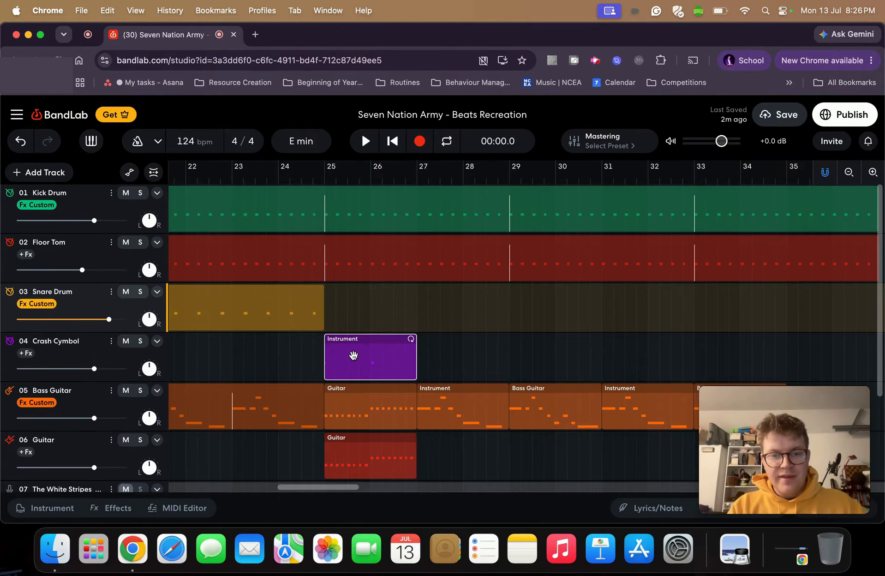
# Step: Trim the Crash Cymbol region's end to a quarter beat before bar 27 and loop the shortened region past bar 29
pyautogui.scroll(10, 353, 355)
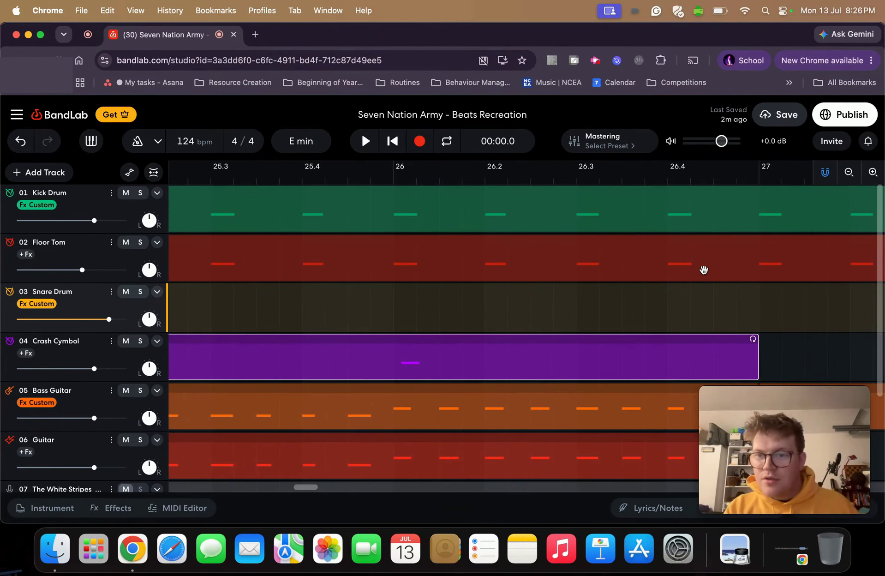
pyautogui.click(760, 176)
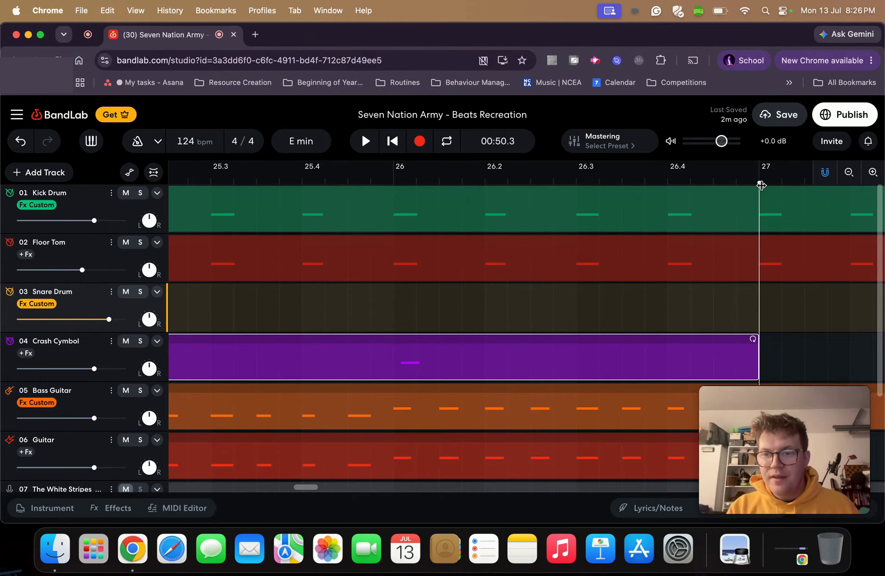
pyautogui.moveTo(759, 183); pyautogui.dragTo(676, 183)
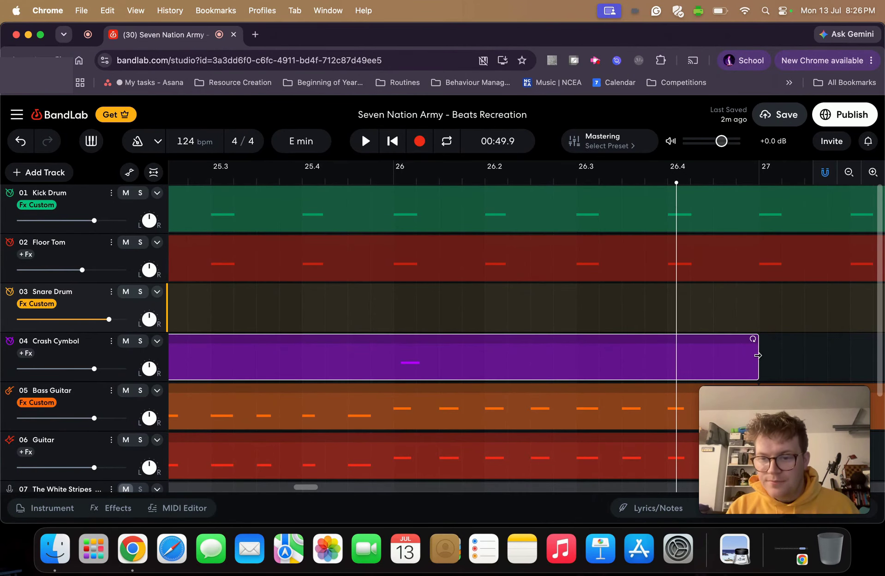
pyautogui.moveTo(757, 353); pyautogui.dragTo(740, 360)
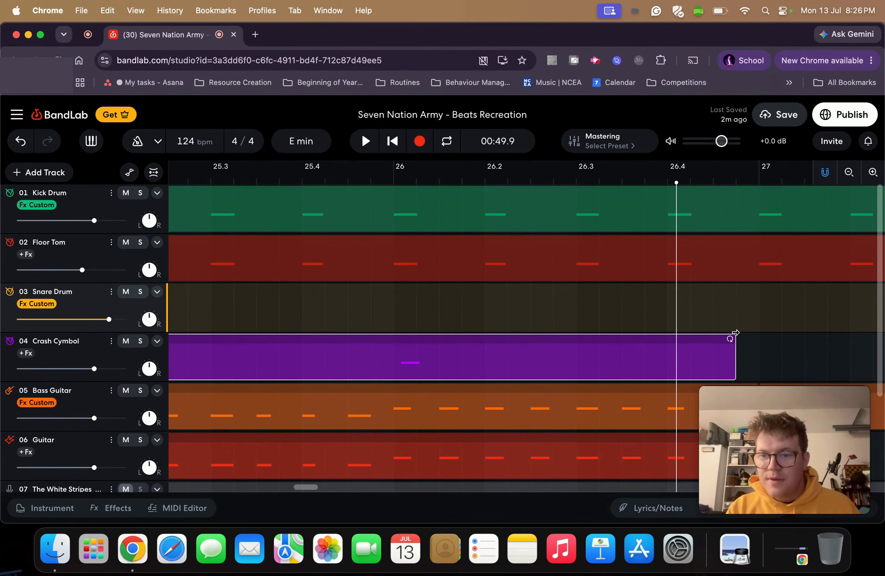
pyautogui.moveTo(733, 338)
pyautogui.mouseDown()
pyautogui.moveTo(874, 339)
pyautogui.moveTo(575, 350)
pyautogui.moveTo(882, 352)
pyautogui.moveTo(784, 341)
pyautogui.moveTo(267, 343)
pyautogui.moveTo(881, 346)
pyautogui.moveTo(746, 342)
pyautogui.mouseUp()
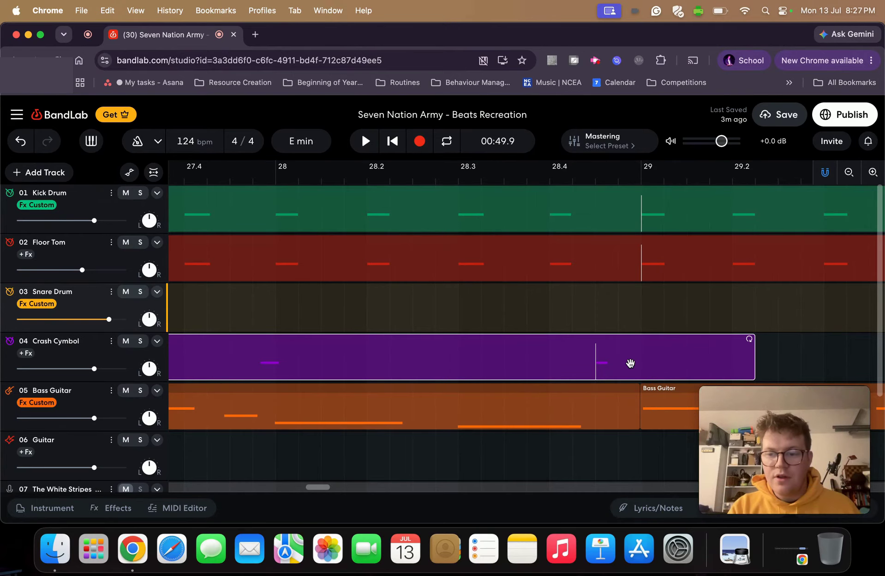
# Step: Pull the Crash Cymbol loop back to bar 27 and restore the region's original length up to that bar
pyautogui.scroll(-5, 628, 362)
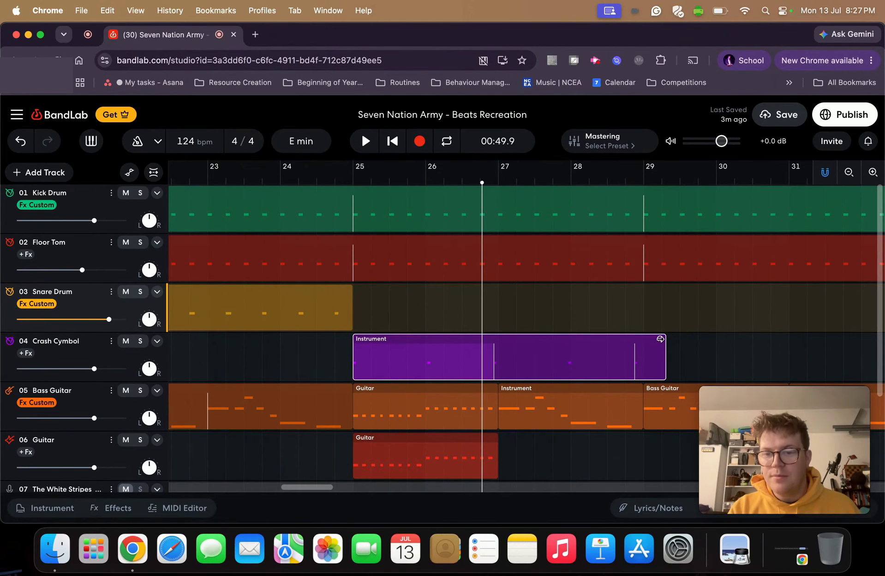
pyautogui.moveTo(663, 341); pyautogui.dragTo(492, 352)
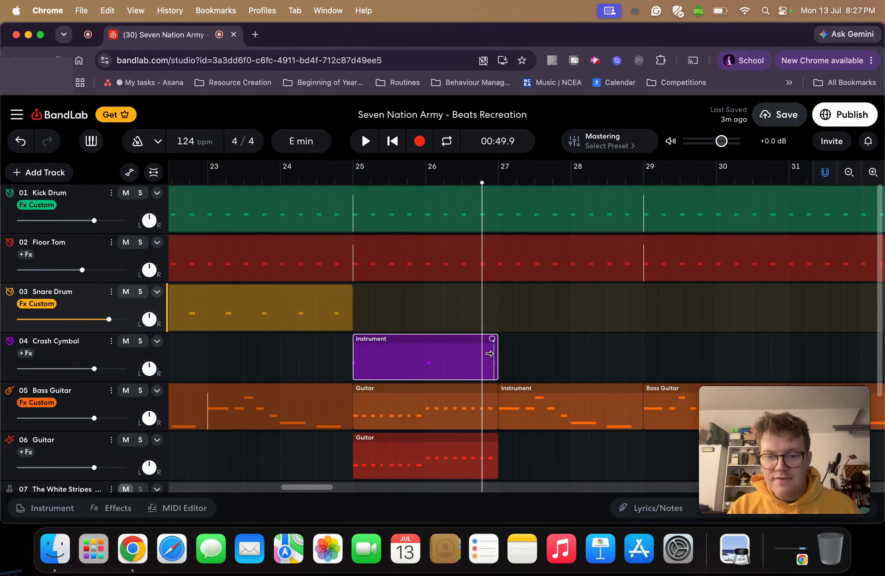
pyautogui.scroll(3, 488, 350)
pyautogui.scroll(5, 488, 351)
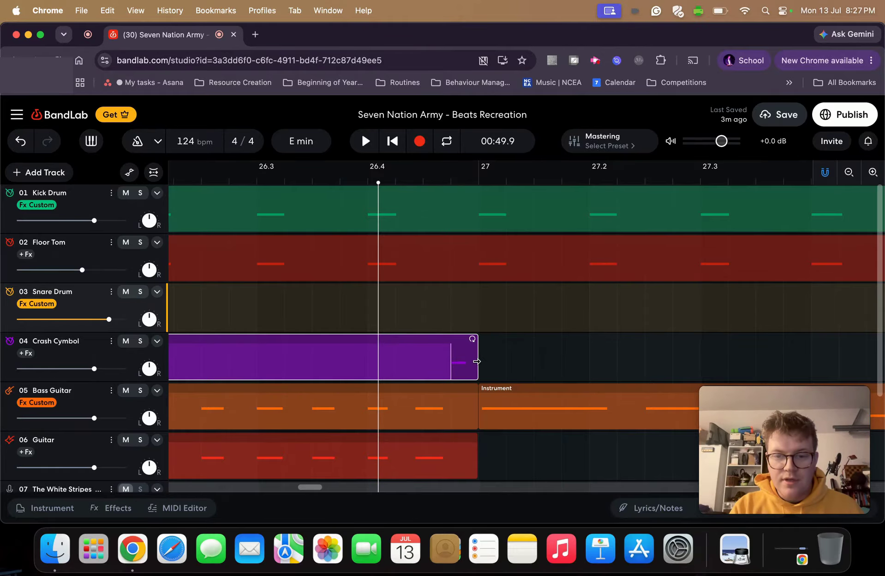
pyautogui.moveTo(477, 362)
pyautogui.mouseDown()
pyautogui.moveTo(447, 364)
pyautogui.moveTo(448, 354)
pyautogui.moveTo(475, 355)
pyautogui.mouseUp()
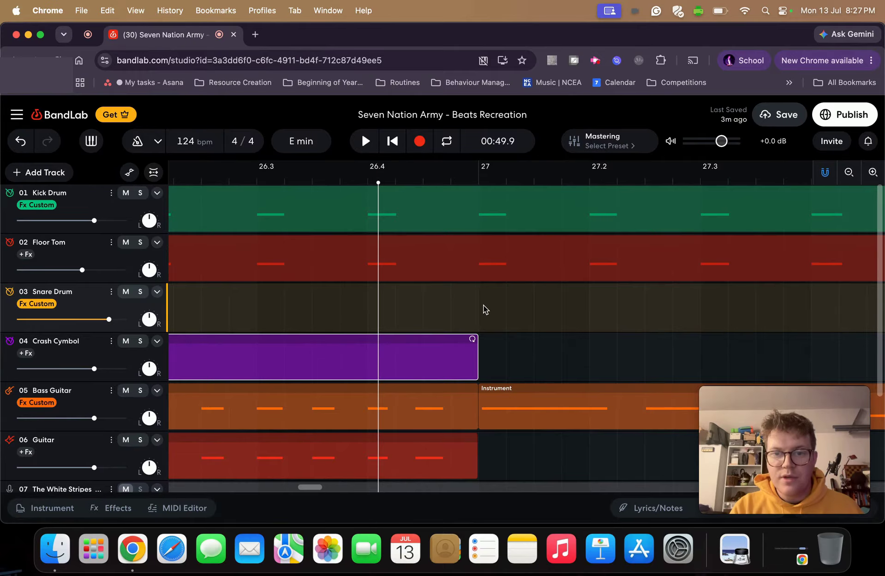
# Step: Review the whole arrangement, from the drum and guitar tracks down to the two muted White Stripes audio tracks
pyautogui.scroll(-5, 484, 310)
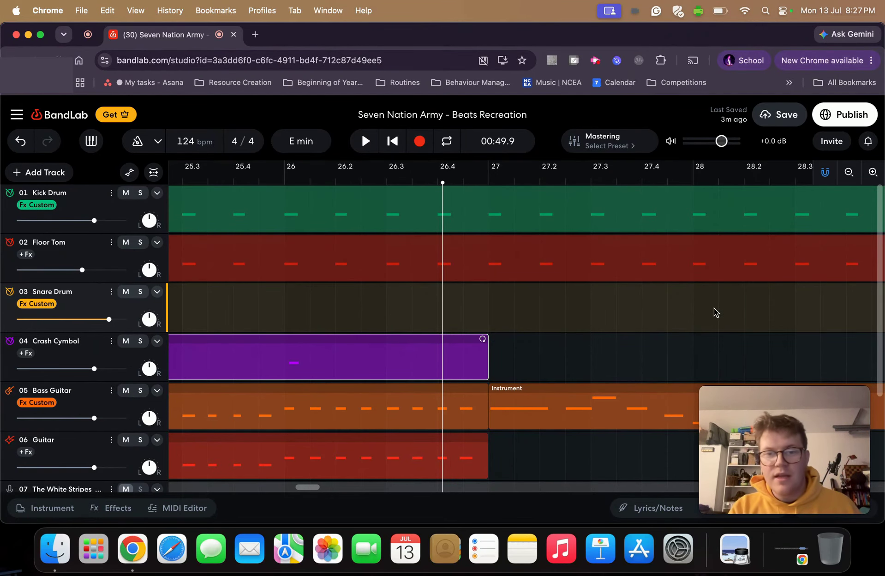
pyautogui.scroll(-10, 715, 312)
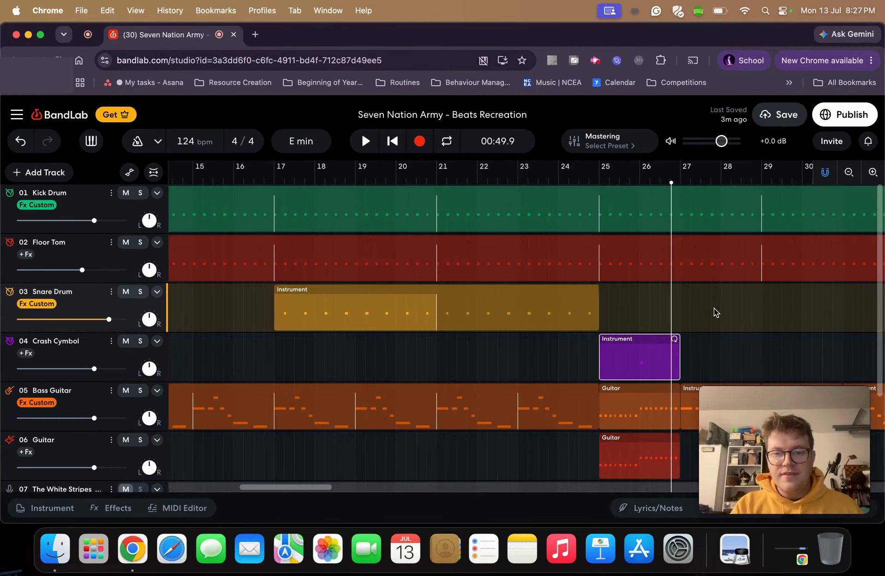
pyautogui.scroll(-10, 714, 312)
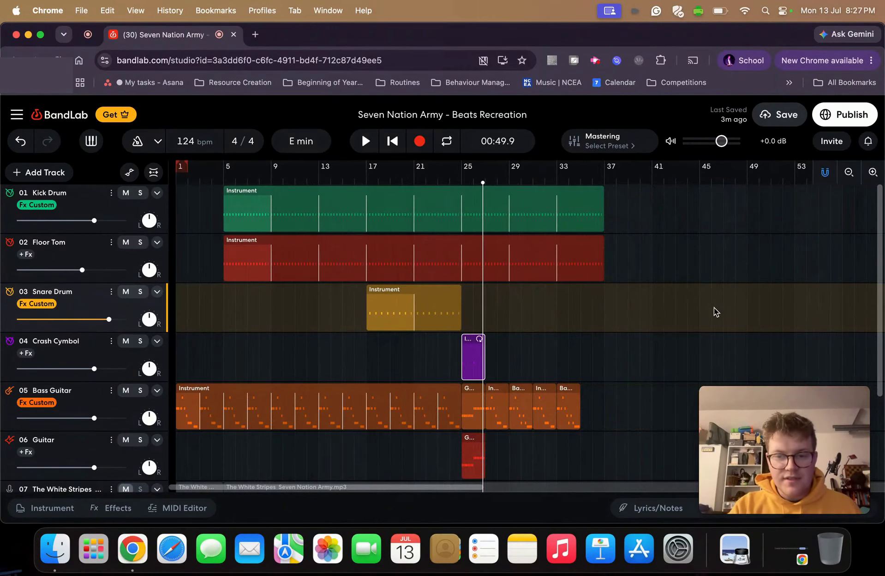
pyautogui.scroll(5, 713, 312)
pyautogui.scroll(-5, 713, 313)
pyautogui.hscroll(-3, 713, 312)
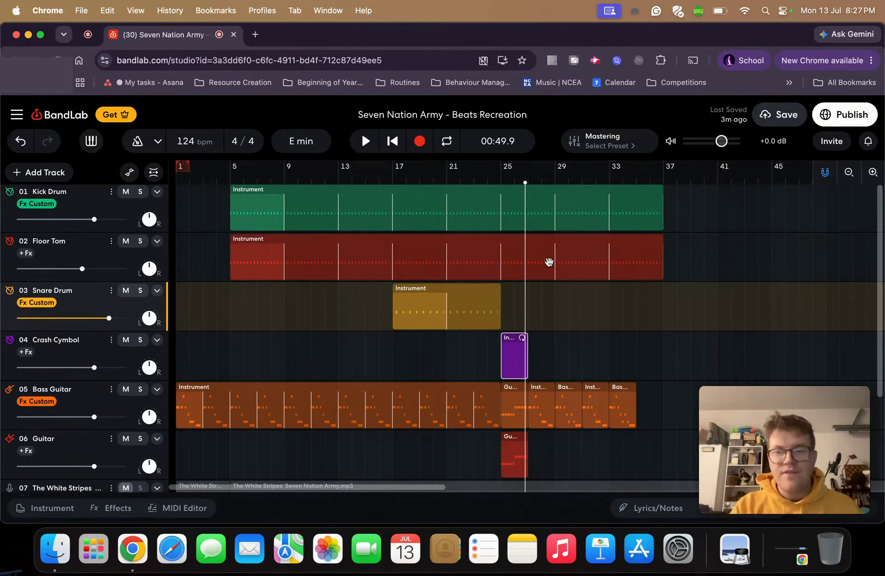
pyautogui.scroll(-5, 616, 314)
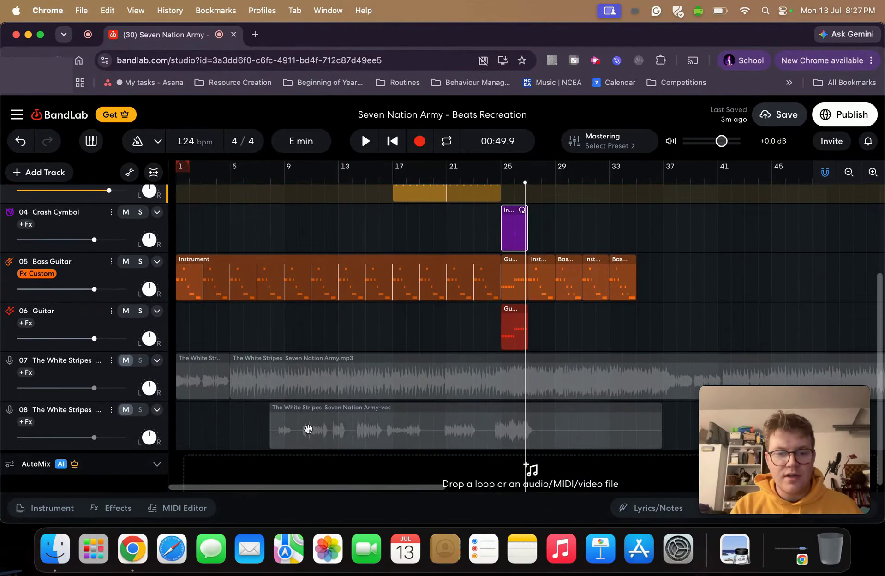
pyautogui.scroll(1, 337, 386)
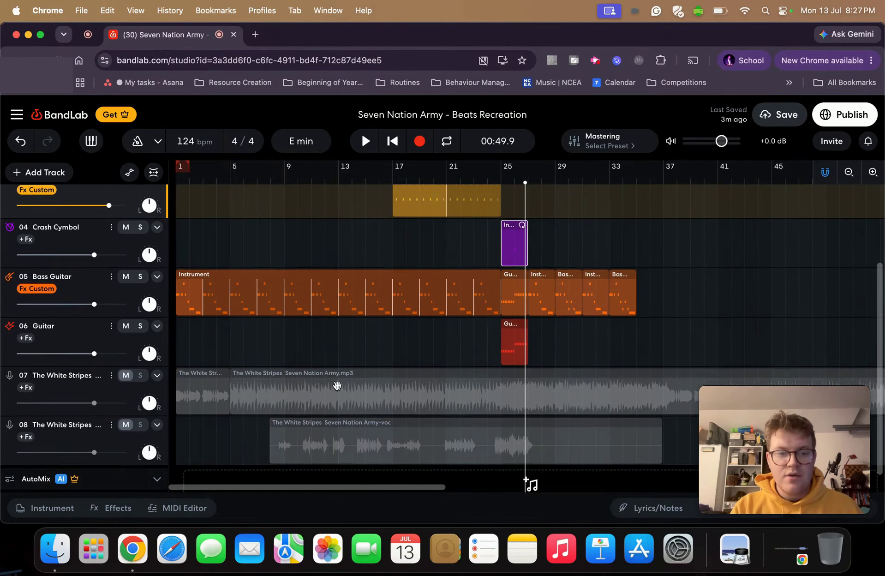
pyautogui.scroll(5, 337, 385)
pyautogui.scroll(-5, 337, 386)
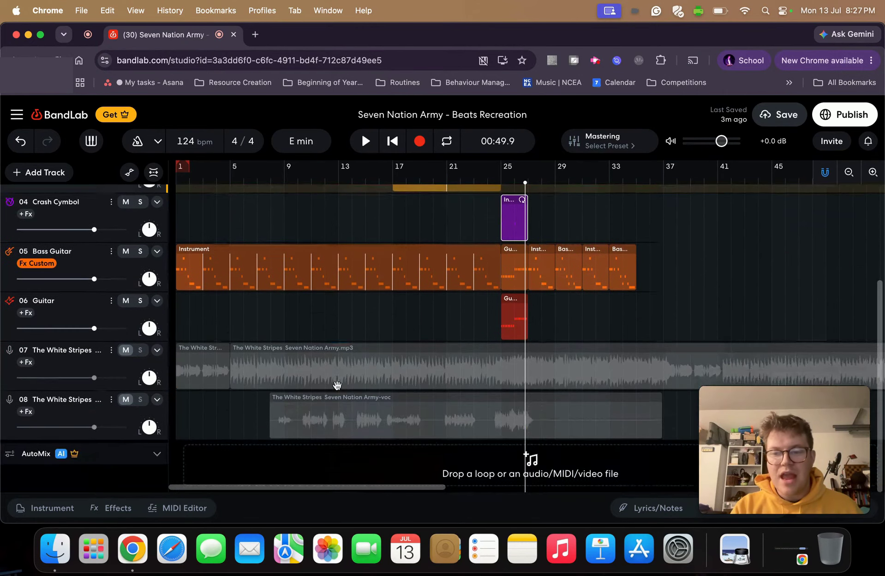
pyautogui.scroll(5, 338, 385)
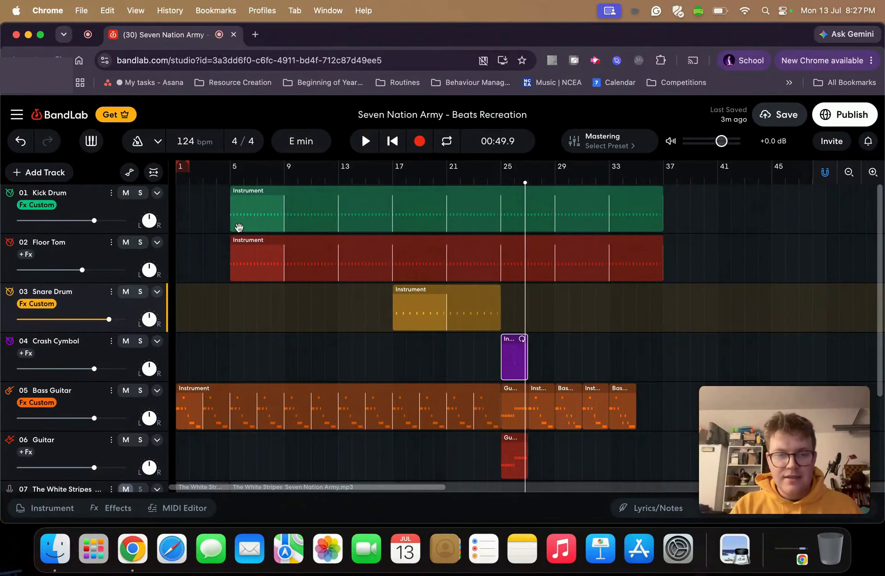
# Step: Return the playhead to the start of the song and select the Bass Guitar region starting at bar 27
pyautogui.click(182, 181)
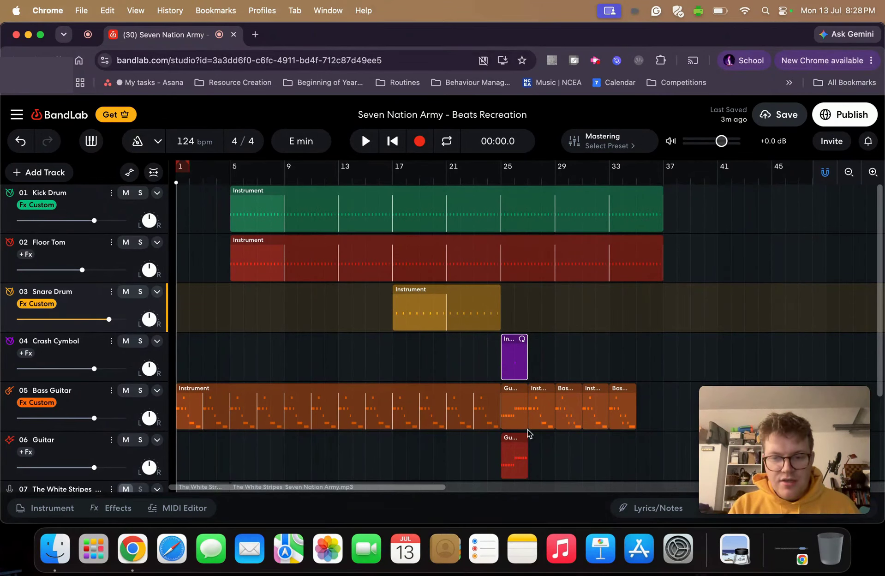
pyautogui.click(513, 401)
pyautogui.click(549, 415)
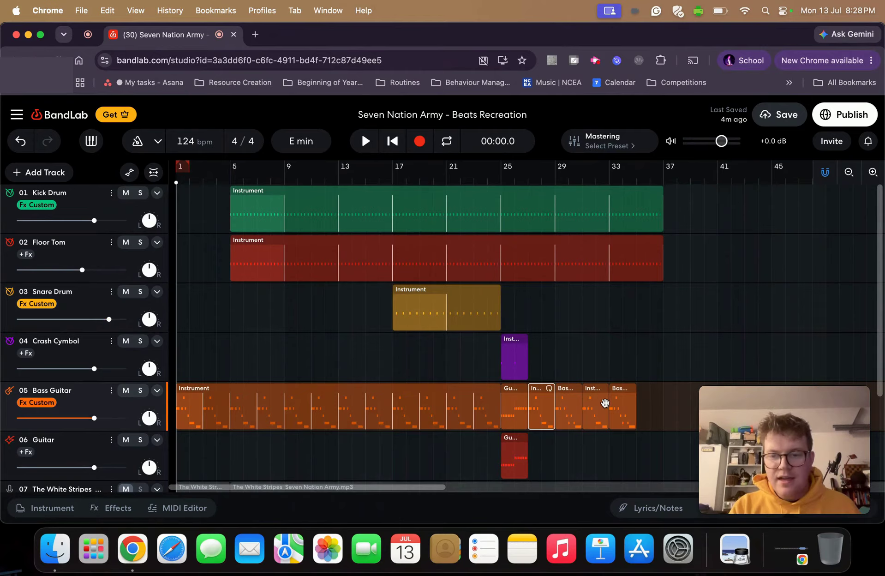